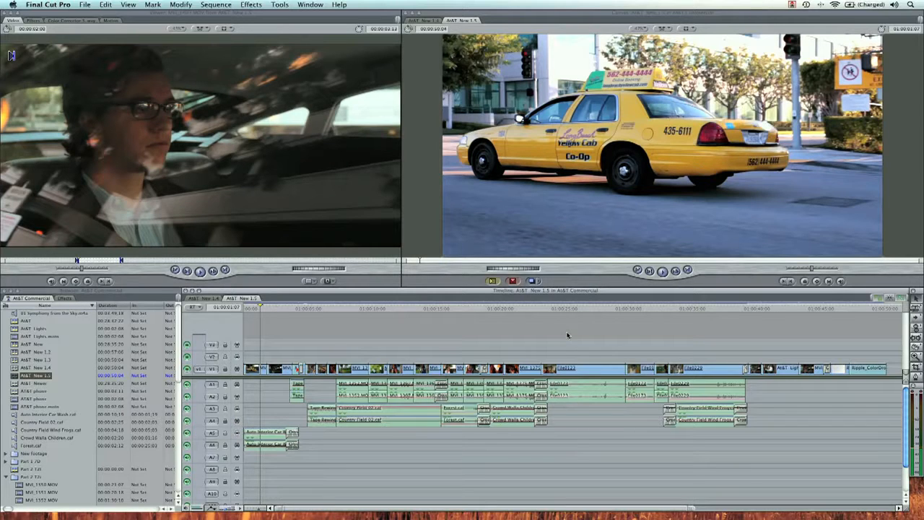
# - Scrub through the At&T New 1.5 sequence from the opening shots to about 01:00:45:02 to review the section needing music
pyautogui.click(305, 308)
pyautogui.moveTo(305, 308); pyautogui.dragTo(343, 308)
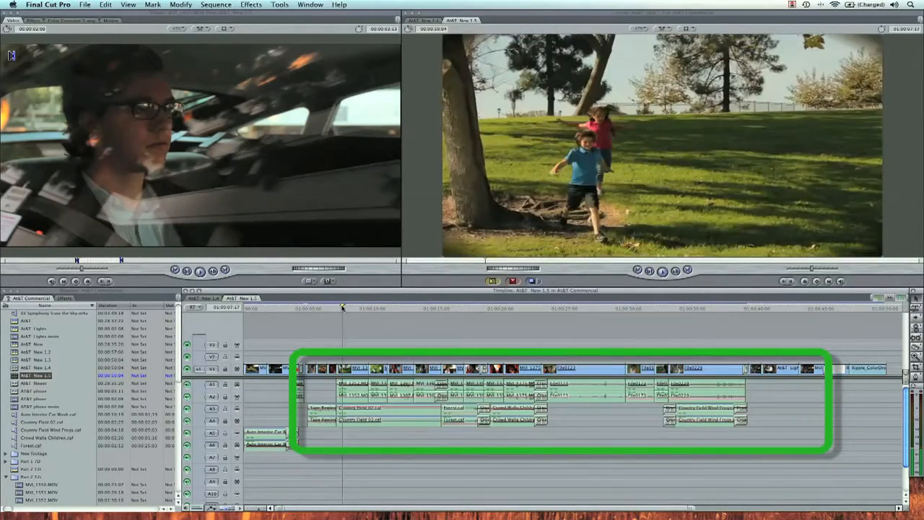
pyautogui.moveTo(743, 309); pyautogui.dragTo(821, 315)
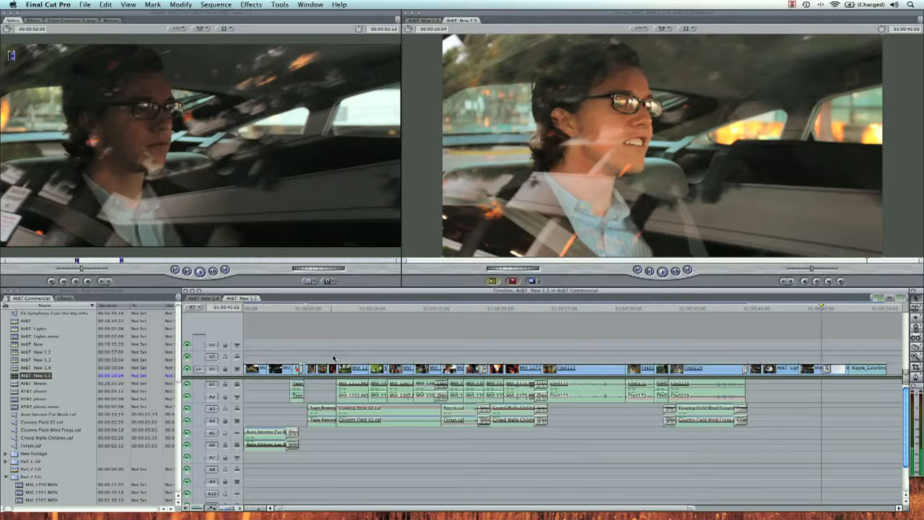
# - Send the At&T New 1.5 sequence to a Soundtrack Pro Multitrack Project, saving it as "At&T New 1.5 (sent)" with base layer video
pyautogui.rightClick(12, 376)
pyautogui.press('Escape')
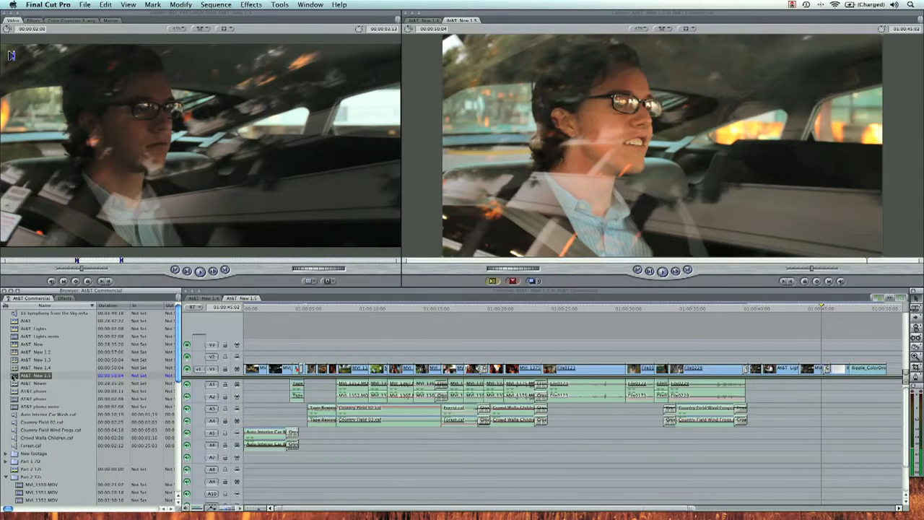
pyautogui.rightClick(12, 376)
pyautogui.moveTo(43, 430)
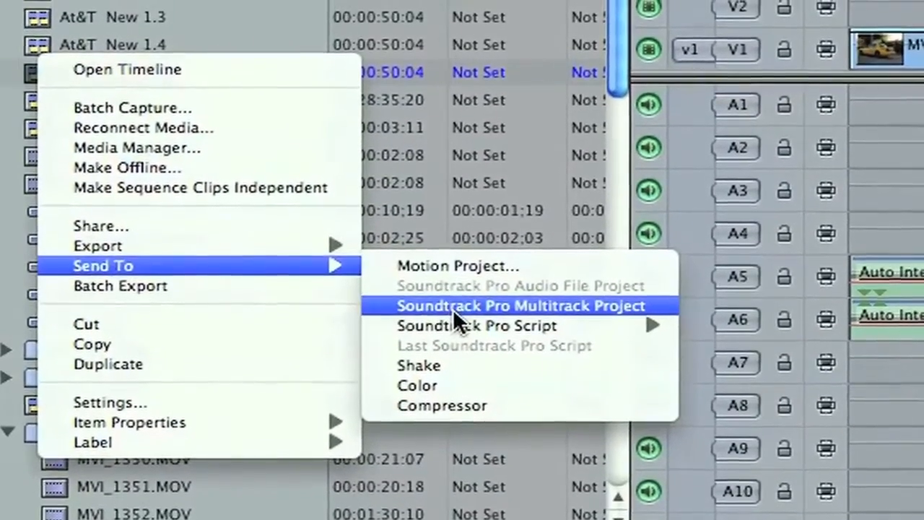
pyautogui.click(453, 298)
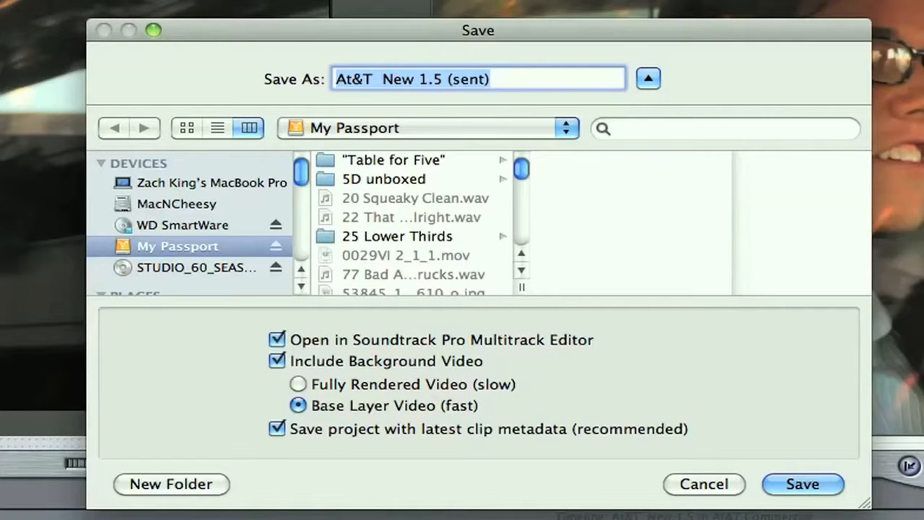
pyautogui.click(815, 485)
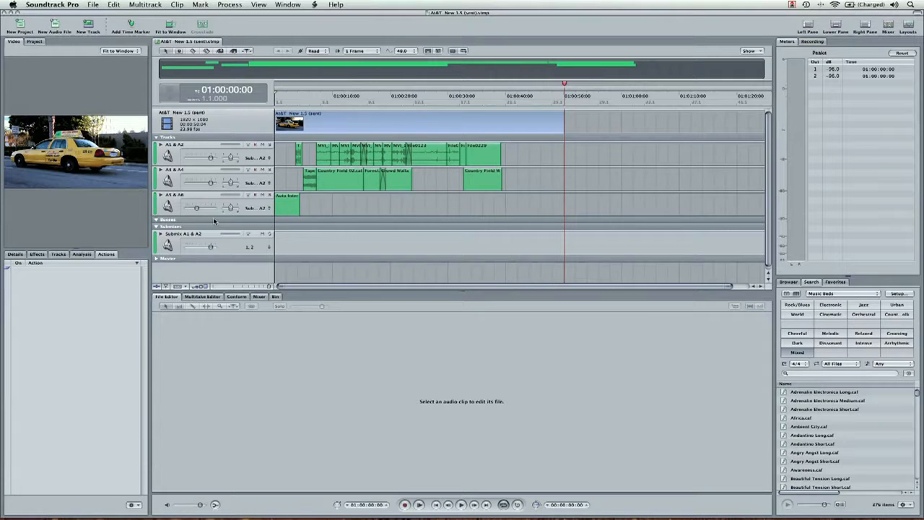
# - Add a new audio track below A5 & A6 and name it "music"
pyautogui.click(337, 206)
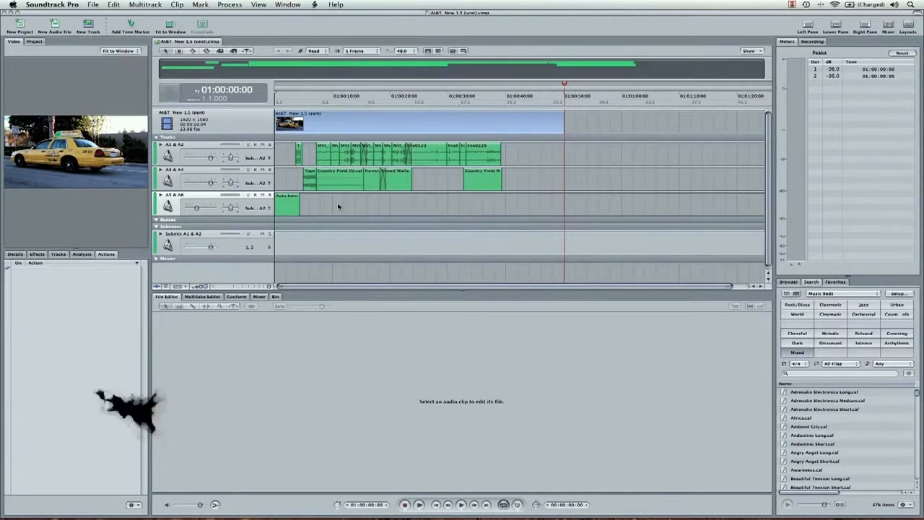
pyautogui.press('super+t')
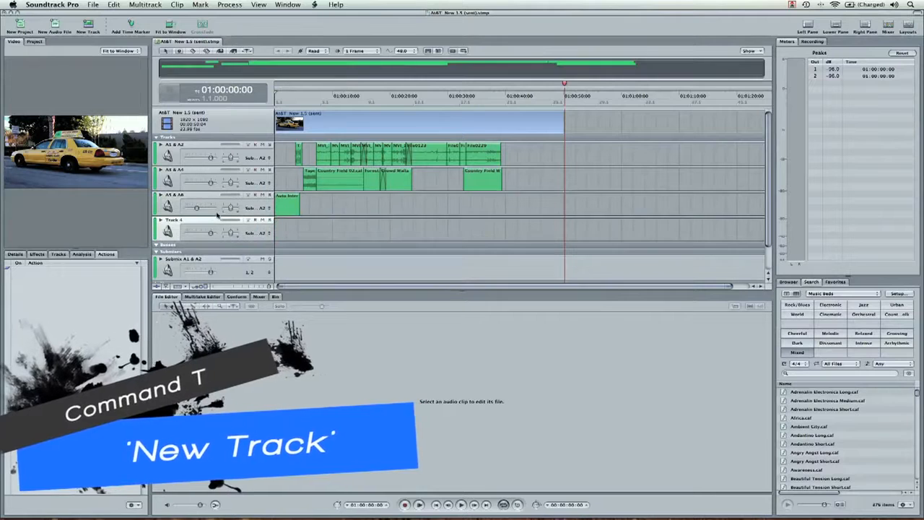
pyautogui.doubleClick(176, 220)
pyautogui.write('music')
pyautogui.press('Return')
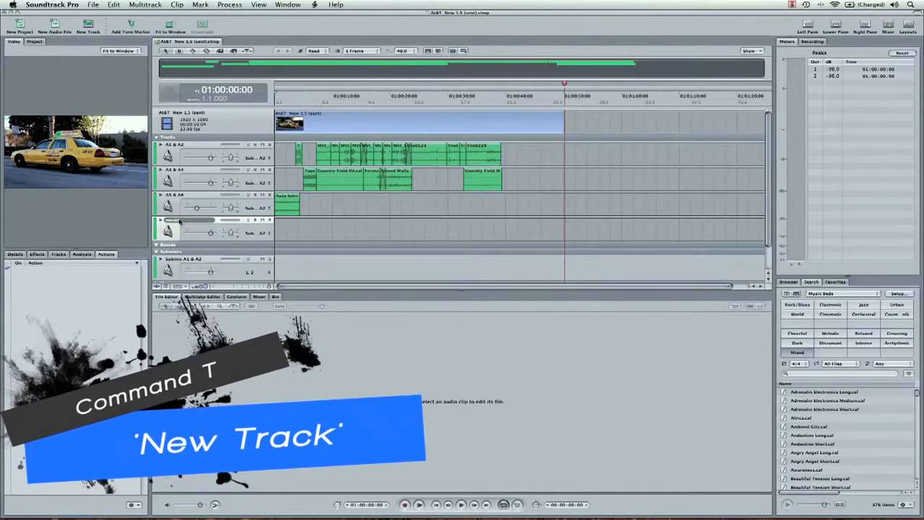
# - Browse the Music Beds category and audition Bossa Lounger Medium, Bossa Lounger Short, Bow and Arrow Long and Breakbeat Long
pyautogui.click(854, 296)
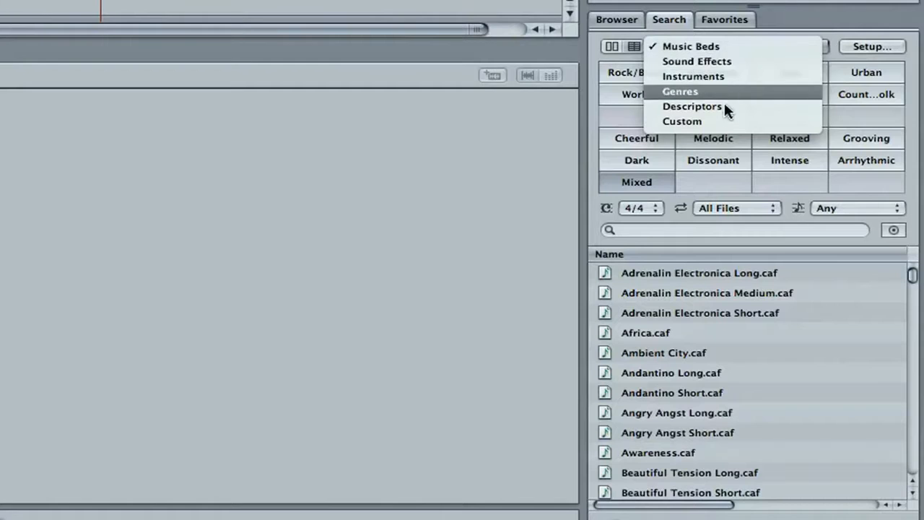
pyautogui.click(720, 48)
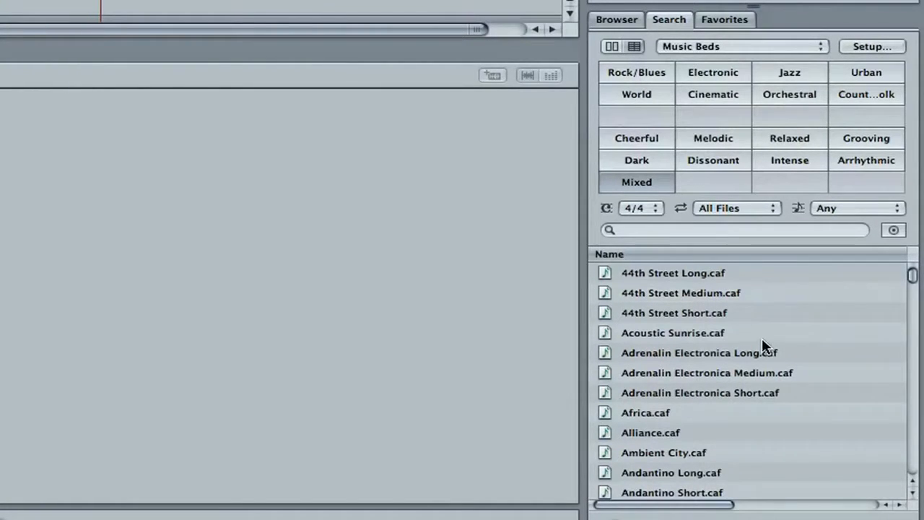
pyautogui.scroll(-6, 763, 346)
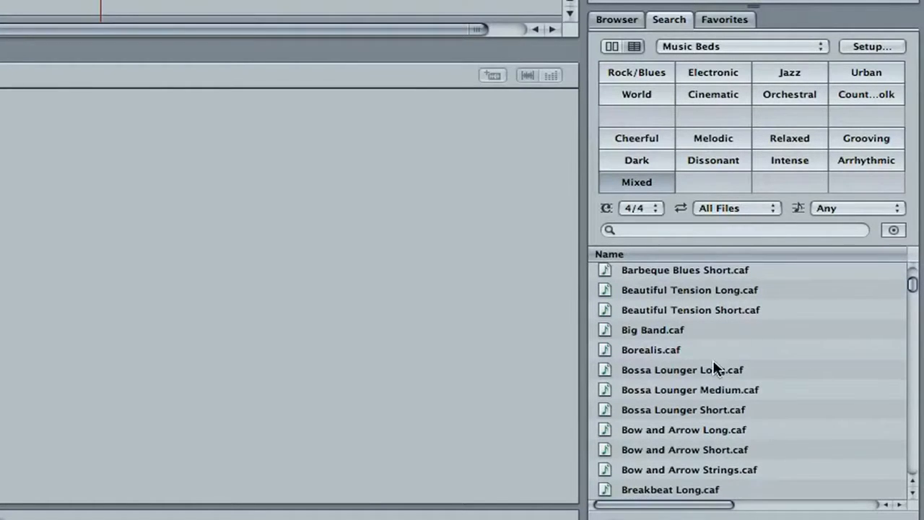
pyautogui.click(710, 389)
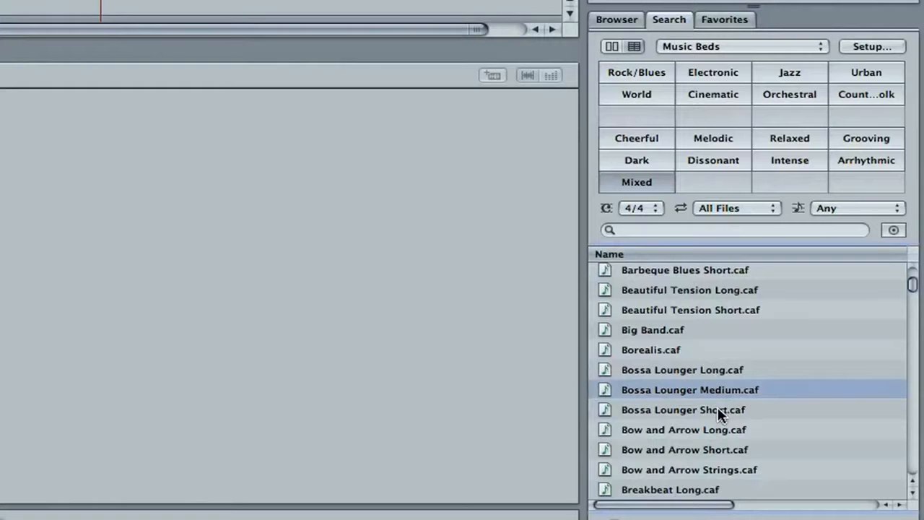
pyautogui.click(721, 411)
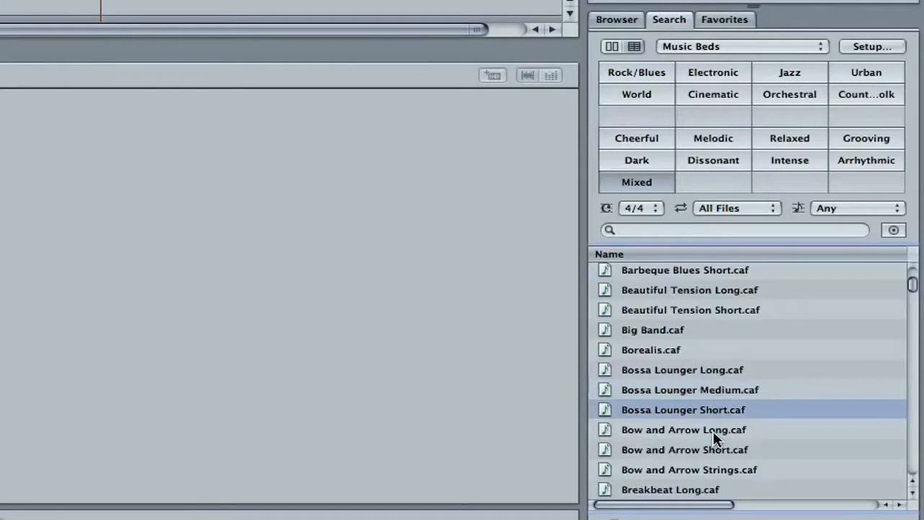
pyautogui.click(715, 433)
pyautogui.click(704, 490)
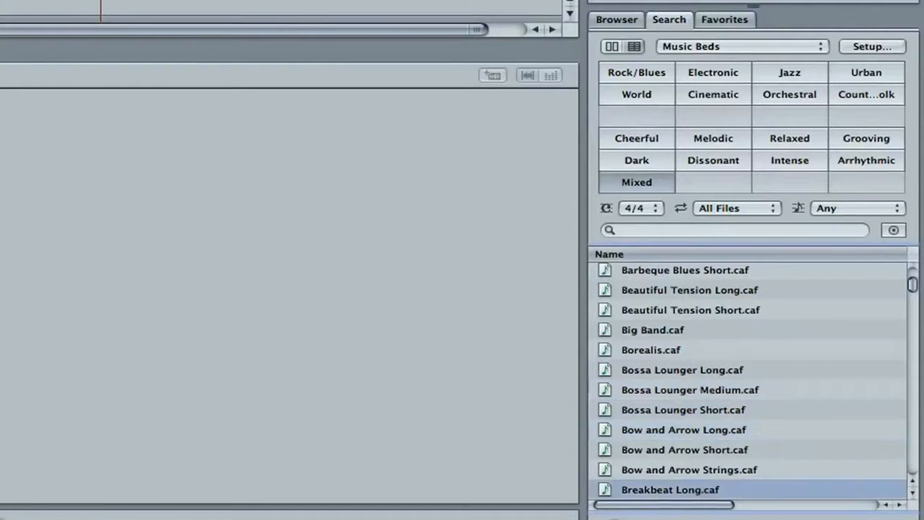
# - Audition Greasy Wheels Medium and Greasy Wheels Long, and place Greasy Wheels Long.caf on the music track near the 5-second mark
pyautogui.scroll(-12, 744, 388)
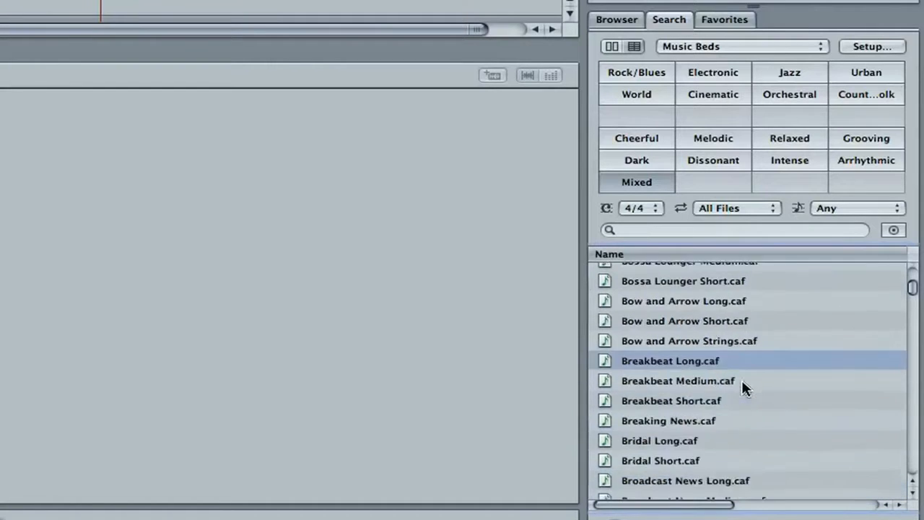
pyautogui.scroll(-10, 743, 385)
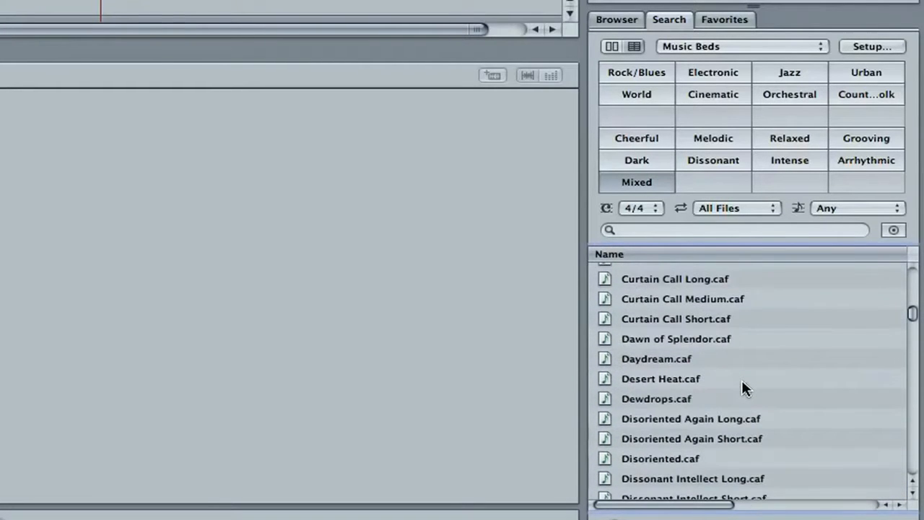
pyautogui.scroll(-15, 743, 385)
pyautogui.click(719, 433)
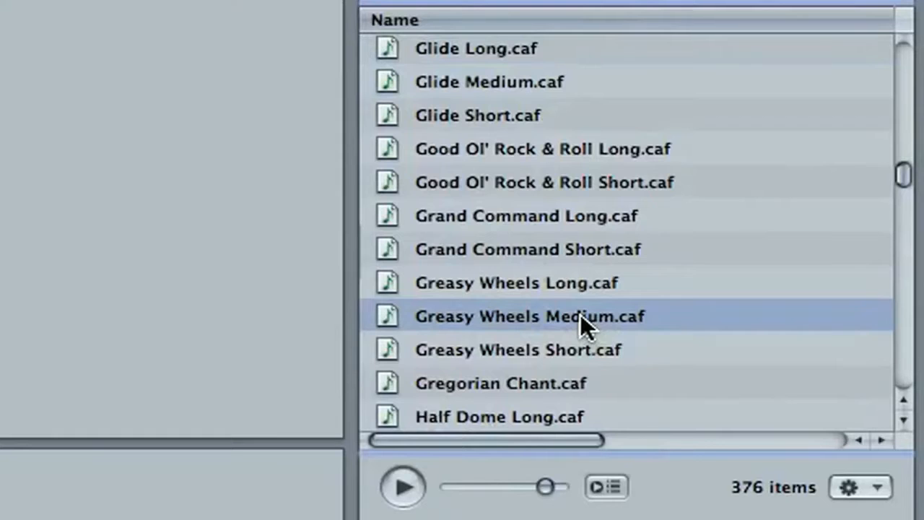
pyautogui.click(598, 281)
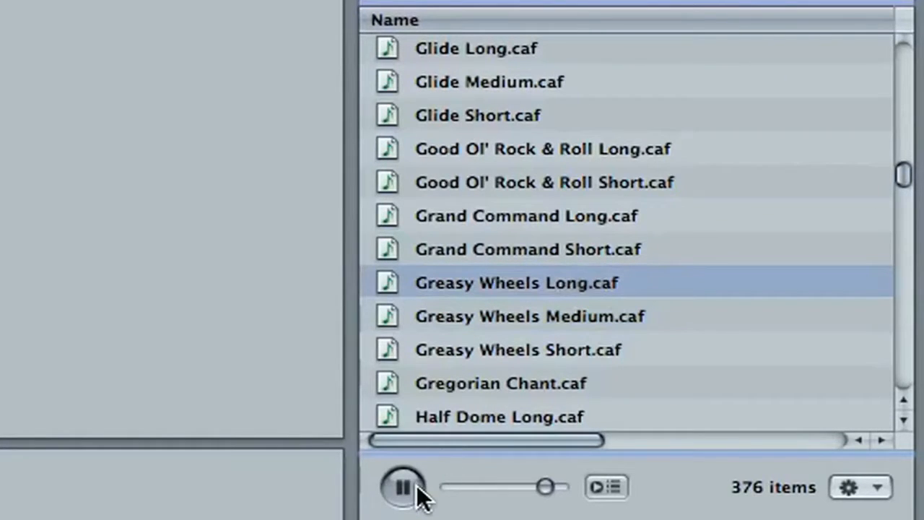
pyautogui.click(402, 485)
pyautogui.moveTo(501, 269); pyautogui.dragTo(311, 229)
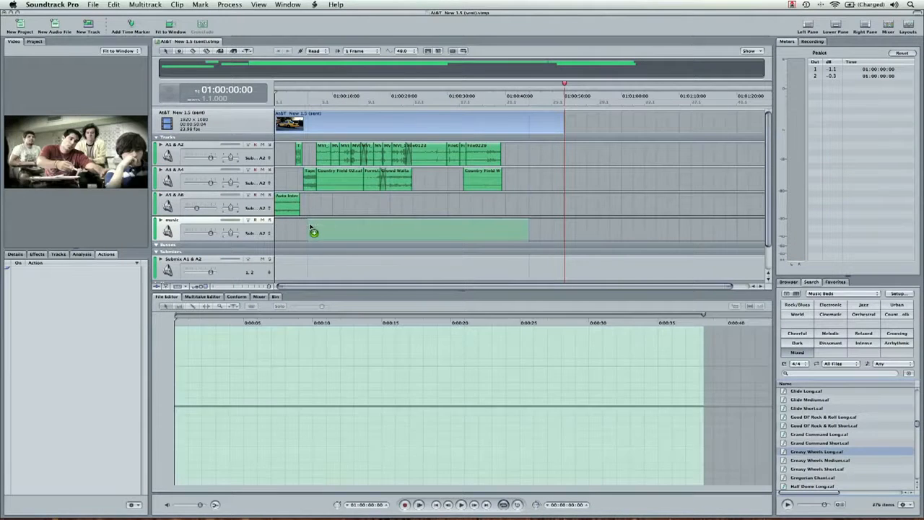
# - Play the music's opening against the video and align the start of the Greasy Wheels Long clip near 01:00:05:21
pyautogui.click(304, 98)
pyautogui.press('space')
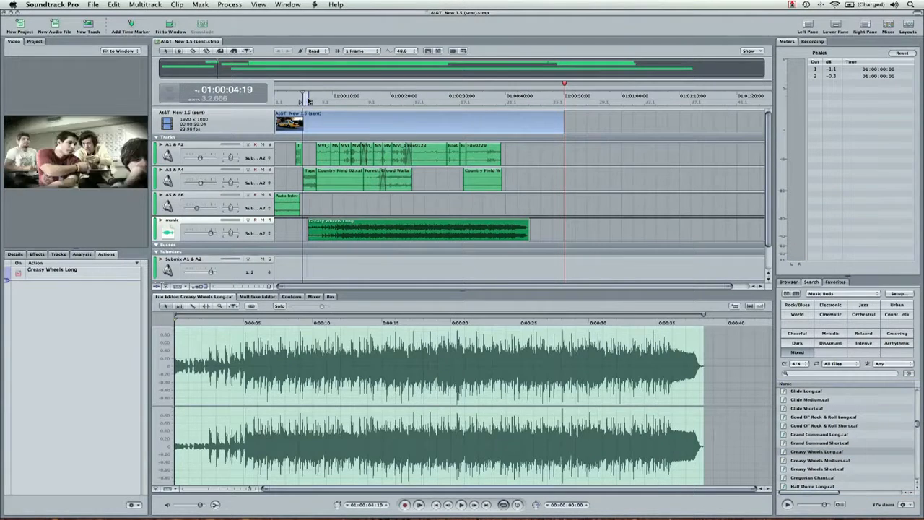
pyautogui.click(318, 103)
pyautogui.press('space')
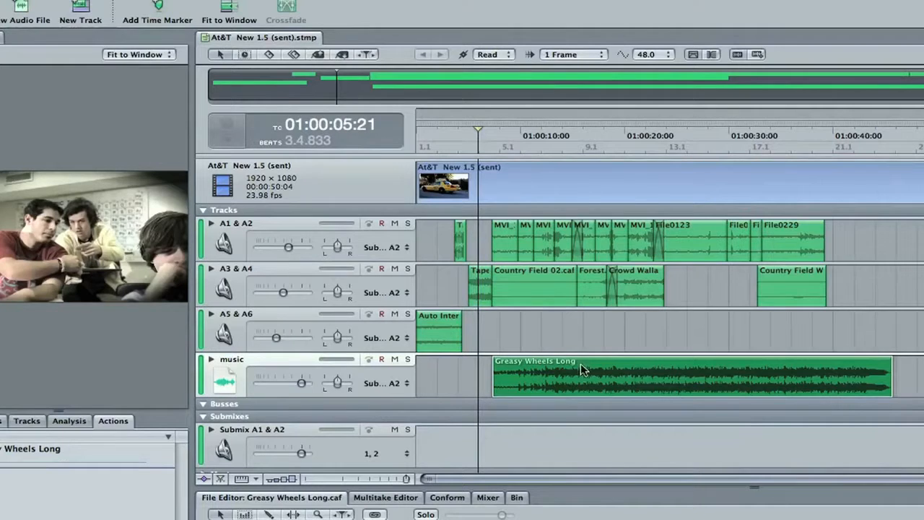
pyautogui.moveTo(551, 380); pyautogui.dragTo(533, 381)
# - Play the ending of the music clip from about 01:00:43:00 against the closing shots
pyautogui.click(865, 133)
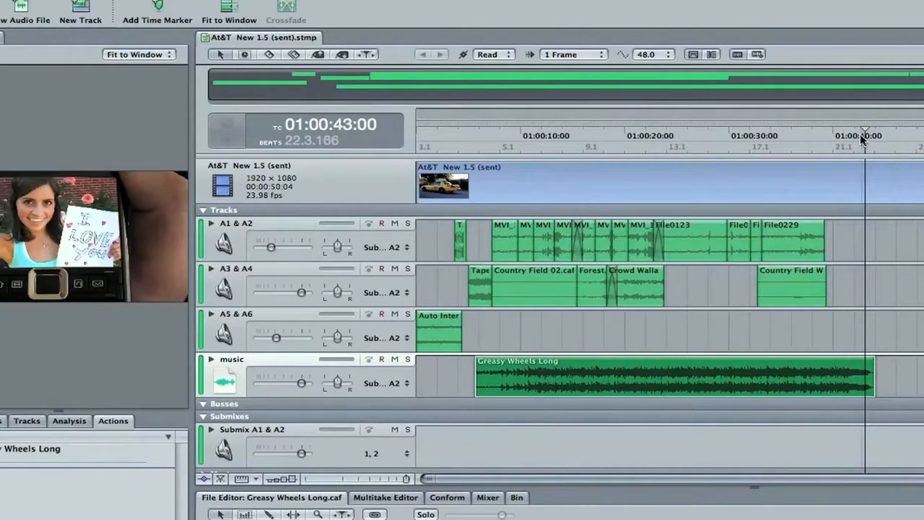
pyautogui.press('space')
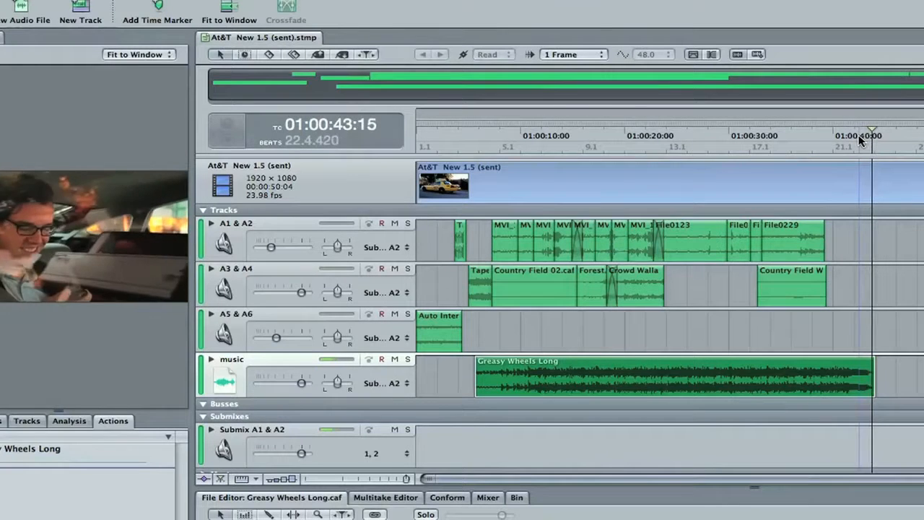
pyautogui.press('space')
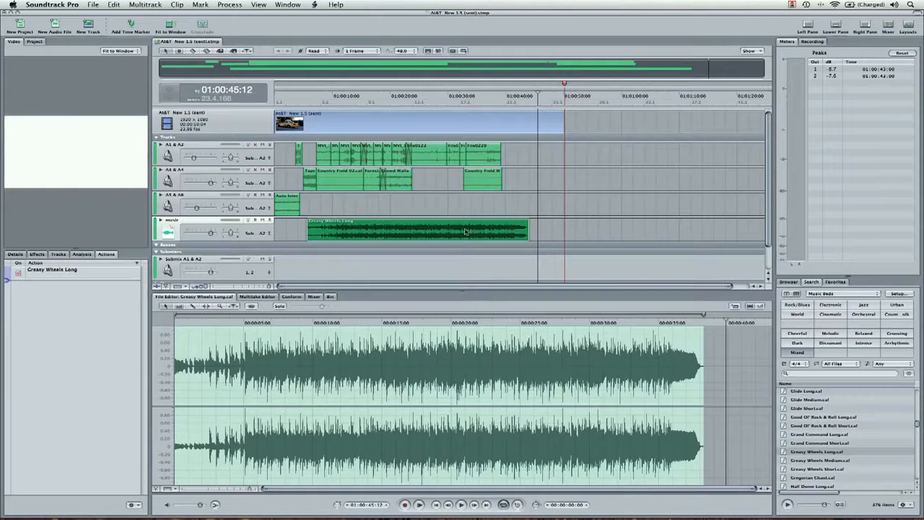
# - Time-stretch the Greasy Wheels Long clip to 42 seconds using Apple Time Stretch Complex
pyautogui.click(462, 231)
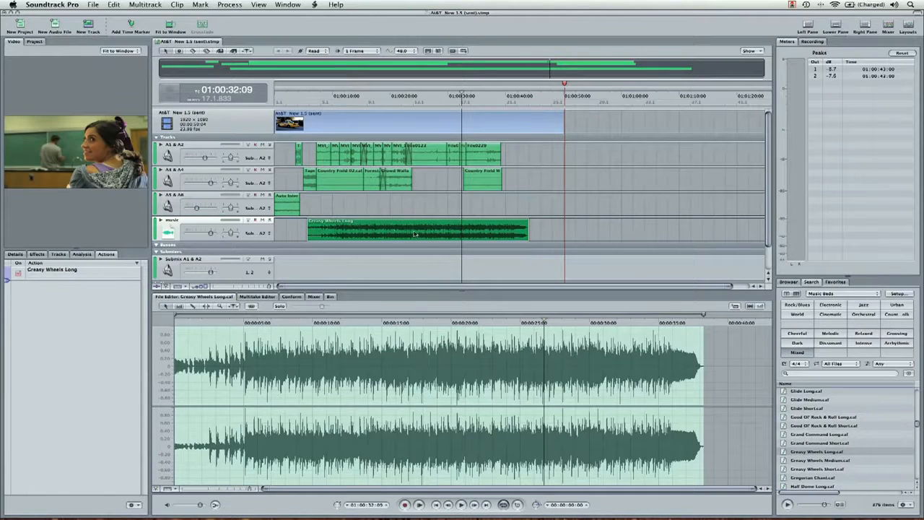
pyautogui.click(230, 5)
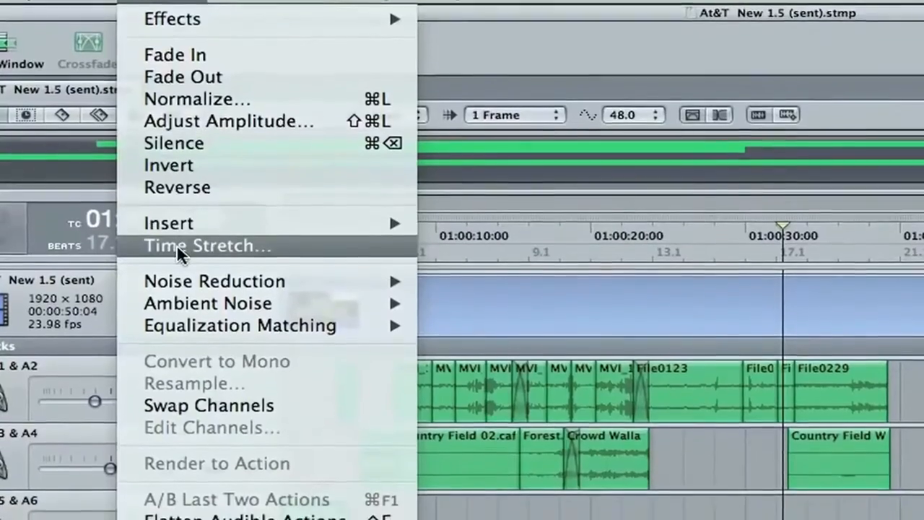
pyautogui.click(232, 108)
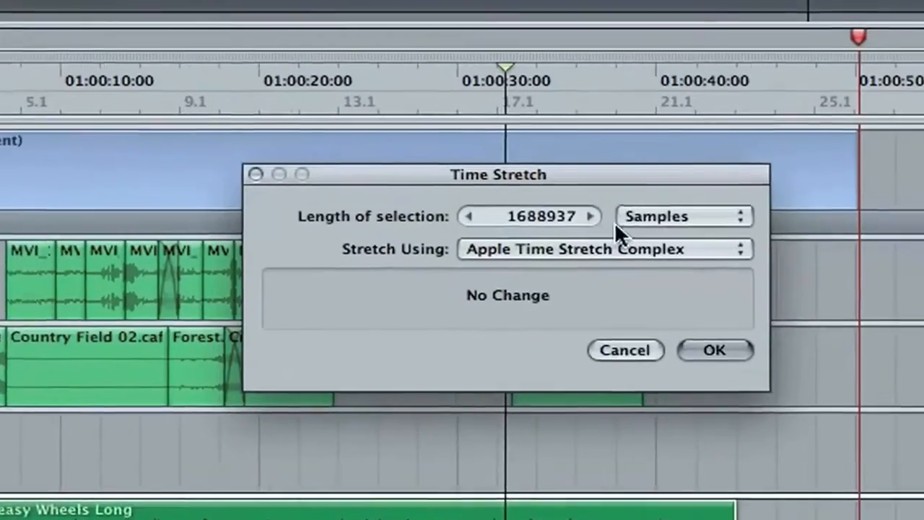
pyautogui.click(884, 309)
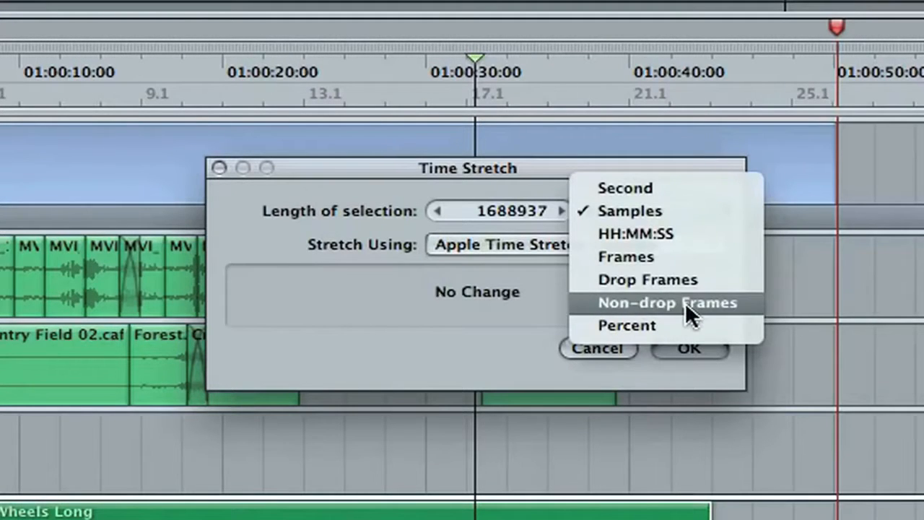
pyautogui.click(685, 187)
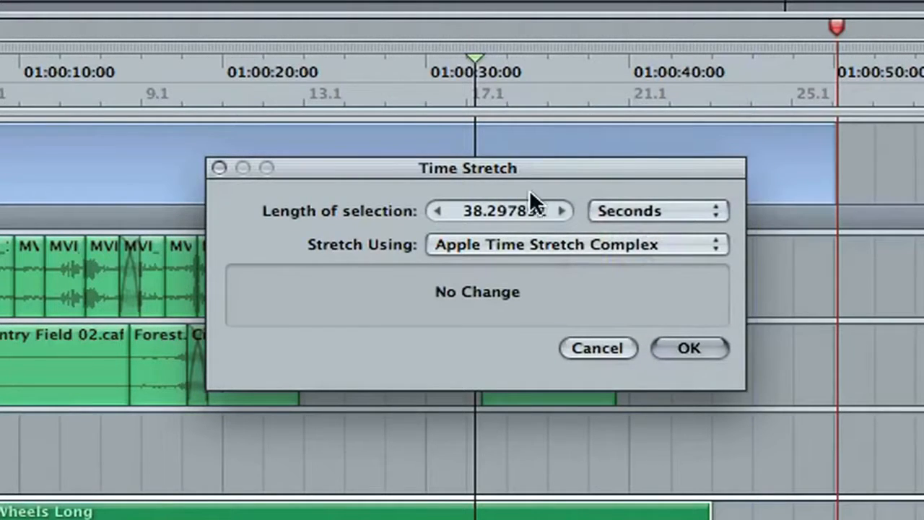
pyautogui.doubleClick(506, 210)
pyautogui.write('42')
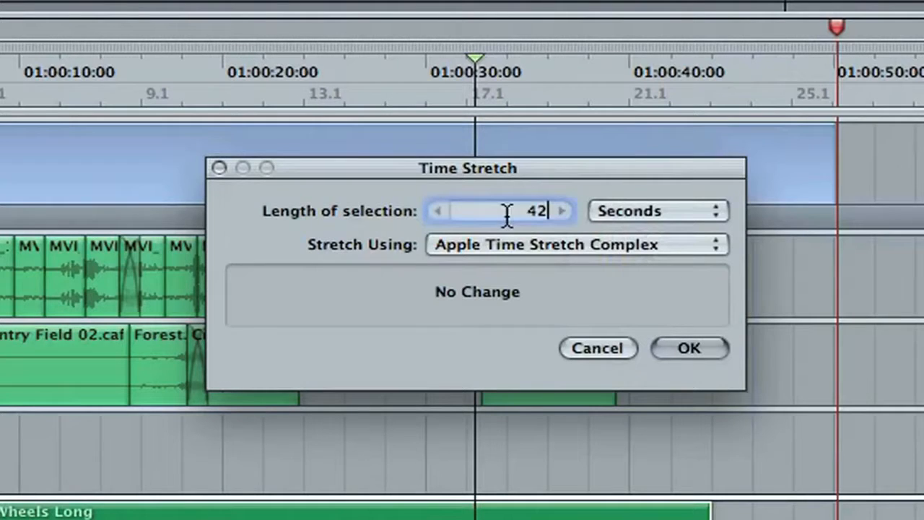
pyautogui.click(690, 344)
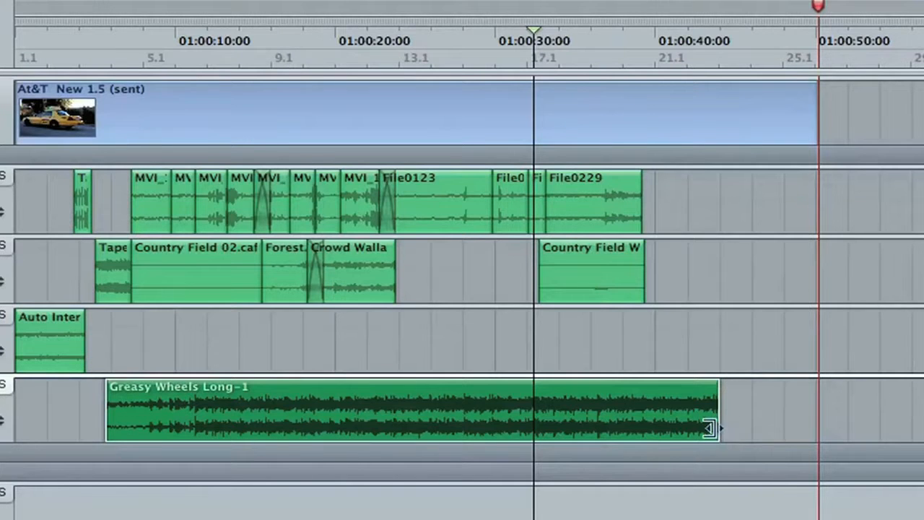
# - Extend the end of the stretched music clip almost to the end of the video so its full ending plays
pyautogui.moveTo(528, 235); pyautogui.dragTo(539, 235)
pyautogui.moveTo(751, 428); pyautogui.dragTo(801, 427)
# - Play the stretched music's ending from about 01:00:42:14 and turn off the clip's Time Stretch action for comparison
pyautogui.click(696, 45)
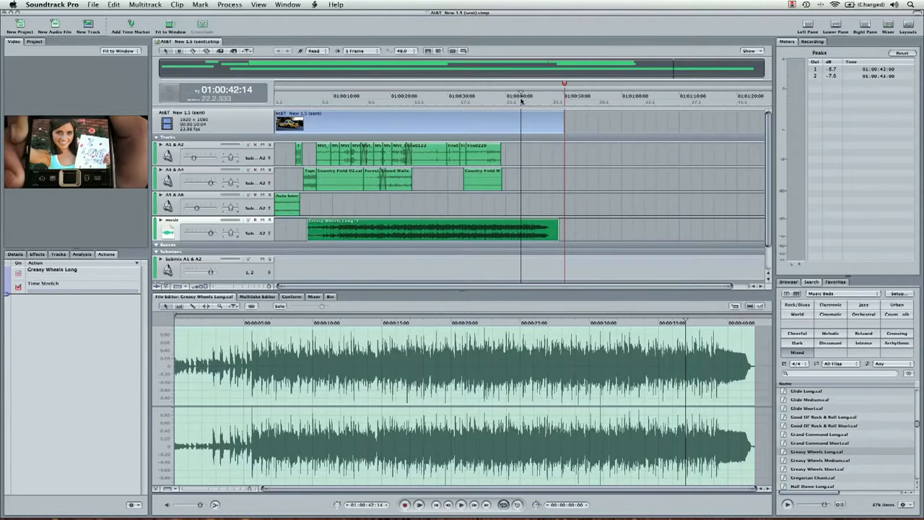
pyautogui.press('space')
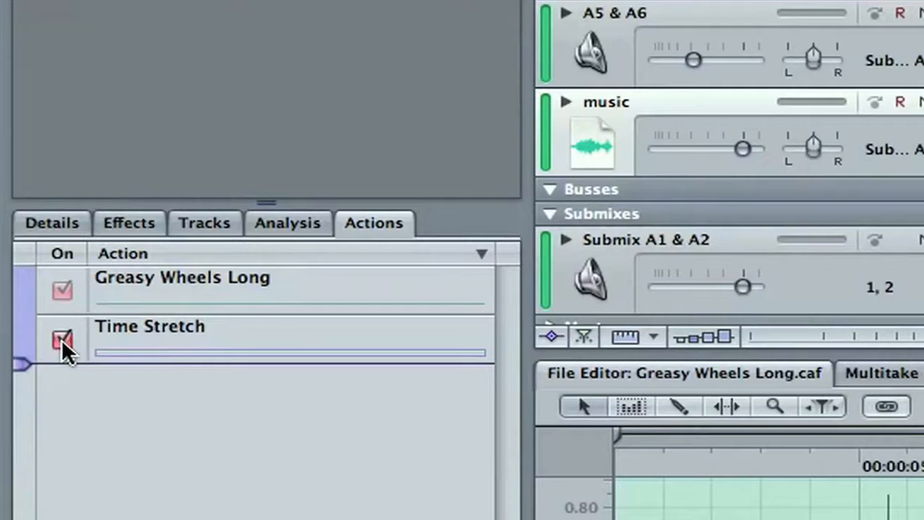
pyautogui.click(61, 338)
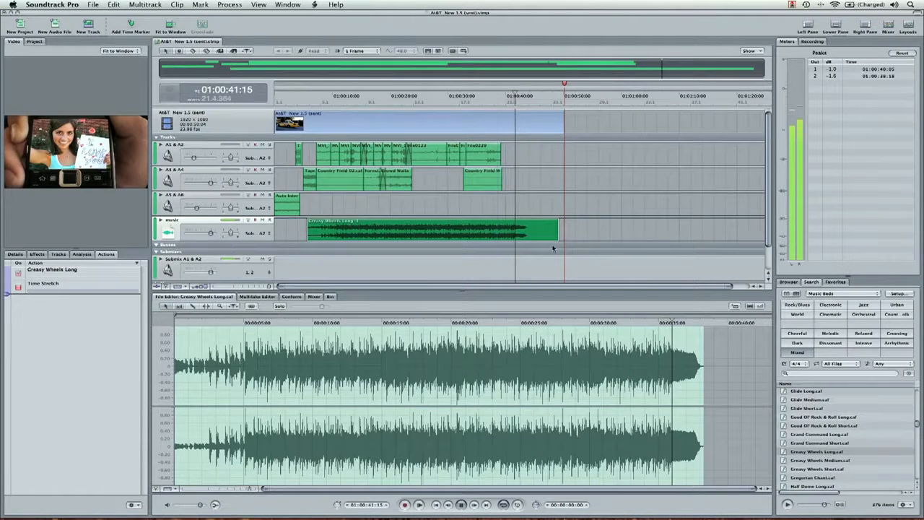
# - Turn the music clip's Time Stretch action back on and play the ending from about 01:00:40:21
pyautogui.press('space')
pyautogui.click(18, 287)
pyautogui.click(511, 98)
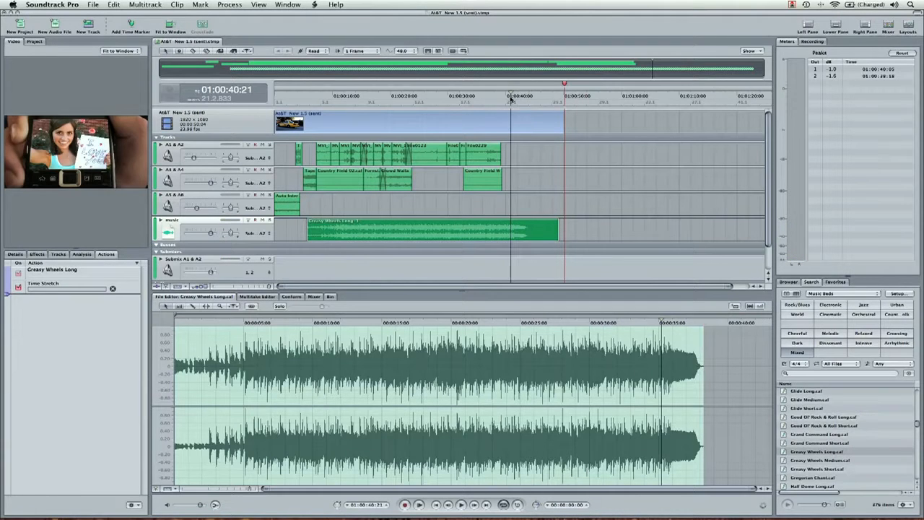
pyautogui.press('space')
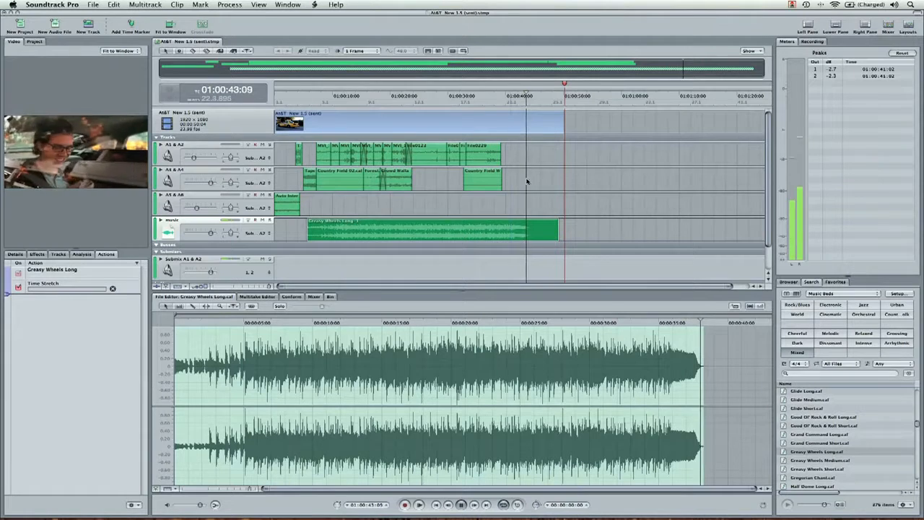
pyautogui.click(548, 96)
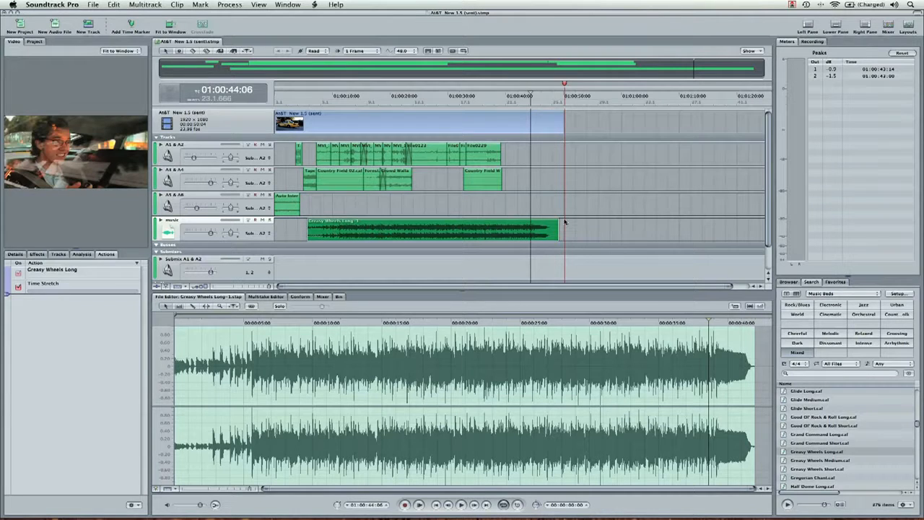
# - Set up an export named AT&T Final Music with Master Mix as the exported item and AIFF File as the file type
pyautogui.click(93, 4)
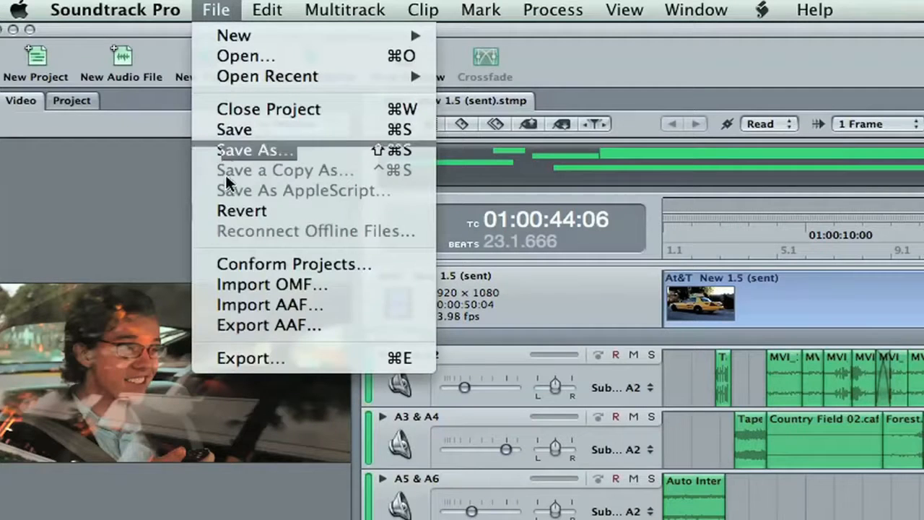
pyautogui.click(236, 358)
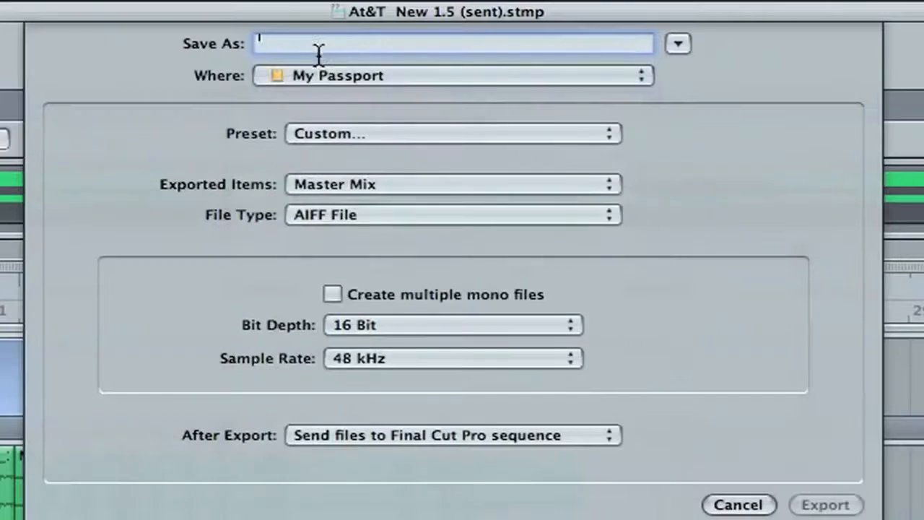
pyautogui.write('AT&T Final Music')
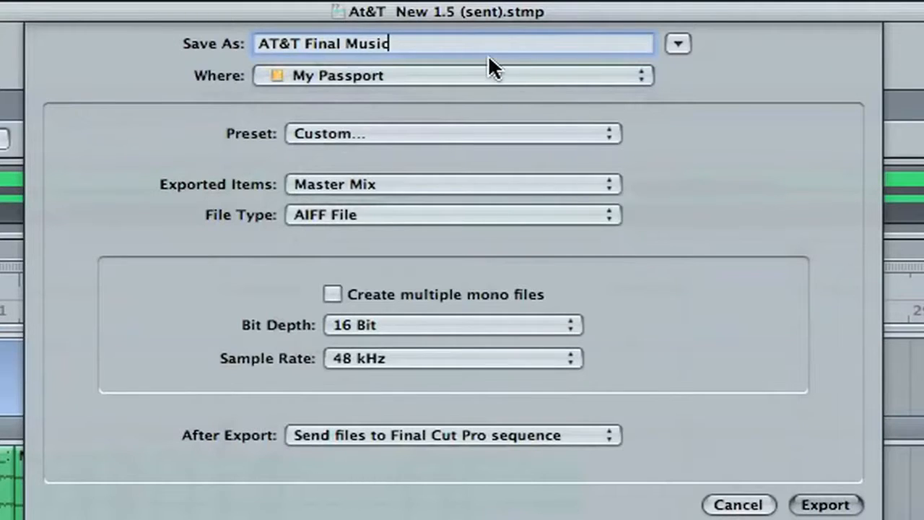
pyautogui.click(407, 186)
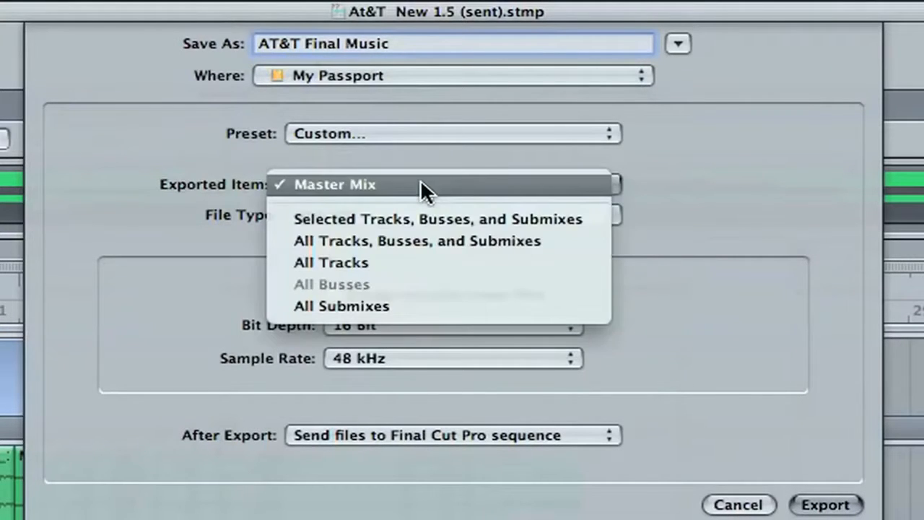
pyautogui.click(422, 185)
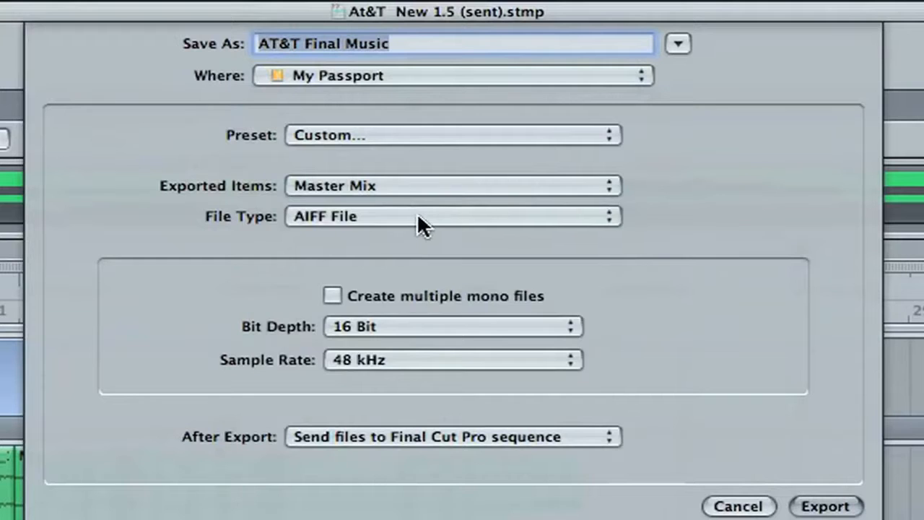
pyautogui.click(417, 216)
pyautogui.click(417, 217)
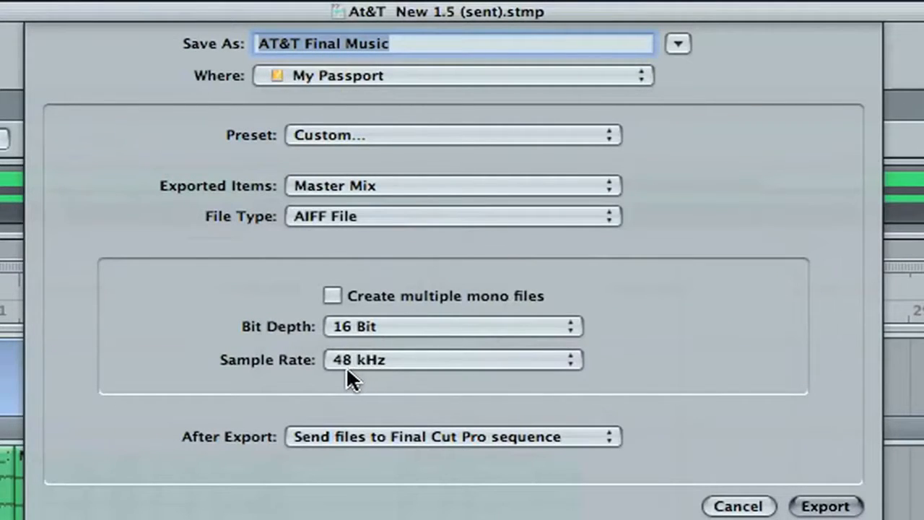
# - Choose to send the files to the Final Cut Pro sequence after export, and export the mix
pyautogui.click(353, 436)
pyautogui.click(401, 479)
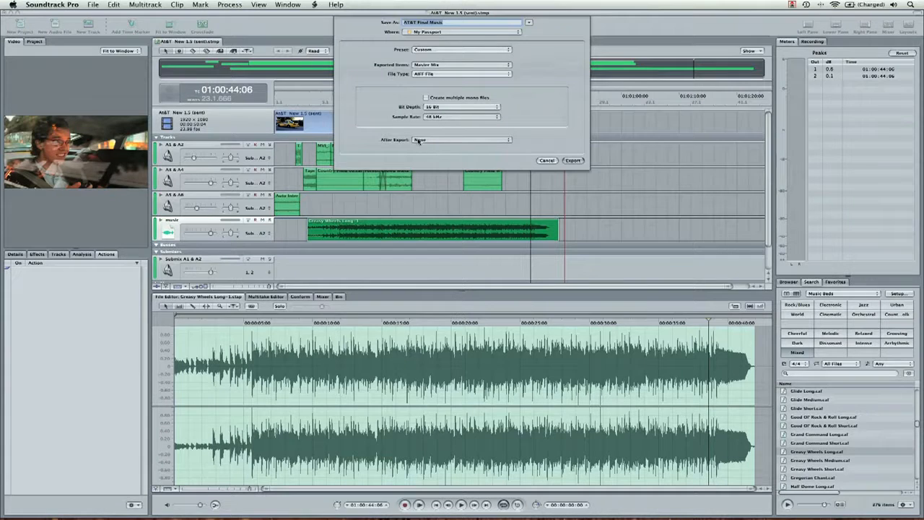
pyautogui.click(442, 140)
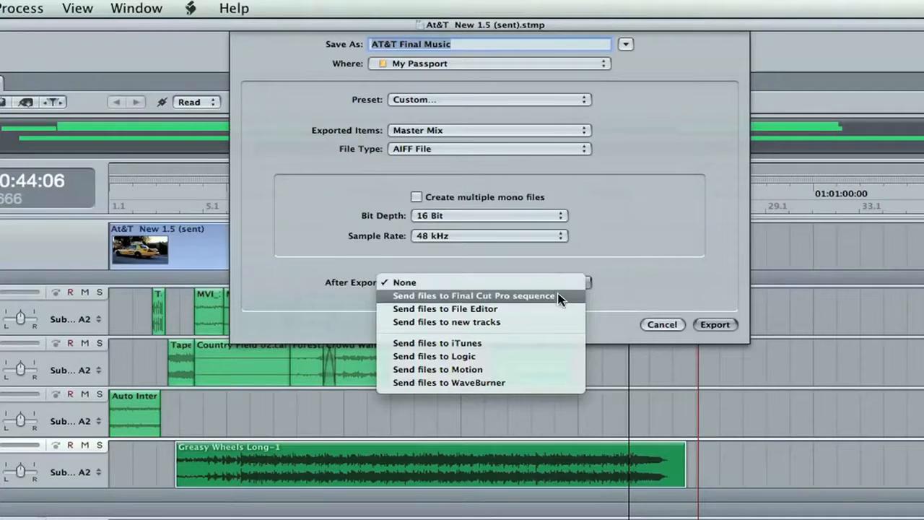
pyautogui.click(559, 298)
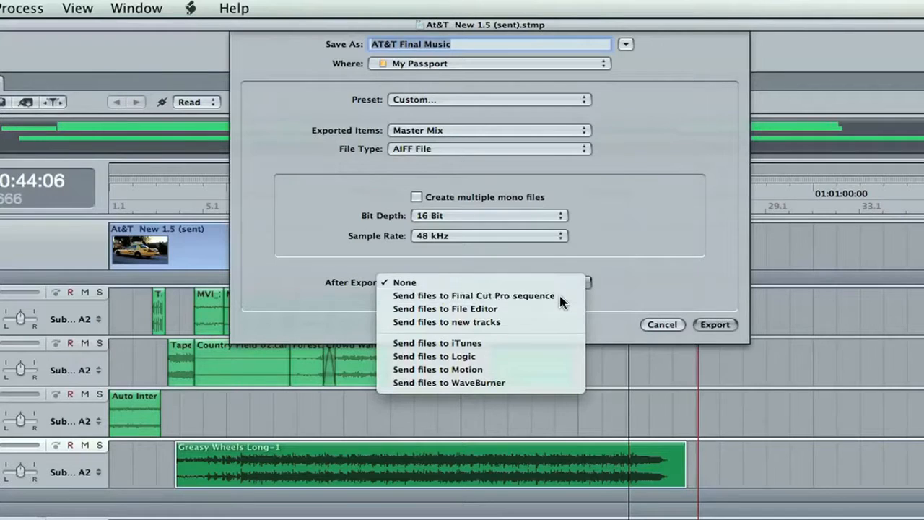
pyautogui.click(724, 325)
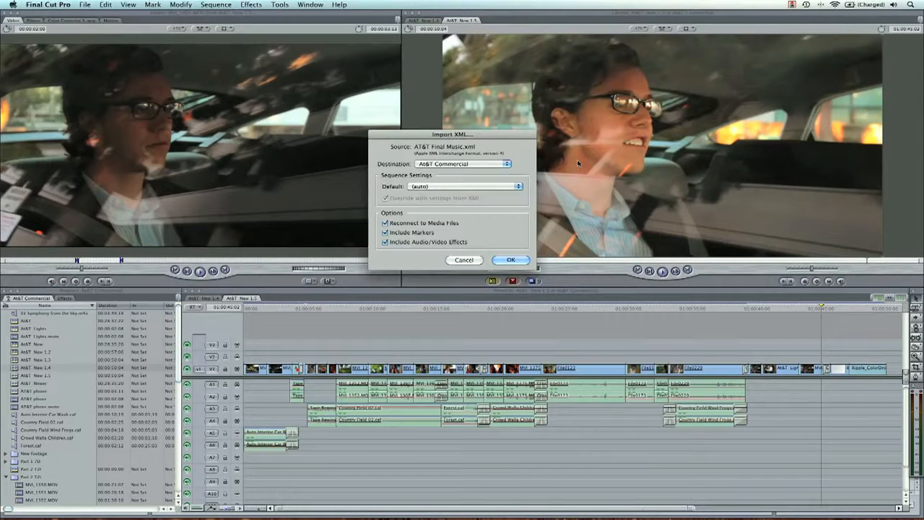
# - Import the AT&T Final Music XML into the At&T Commercial project in Final Cut Pro with automatic sequence settings
pyautogui.moveTo(520, 139); pyautogui.dragTo(514, 140)
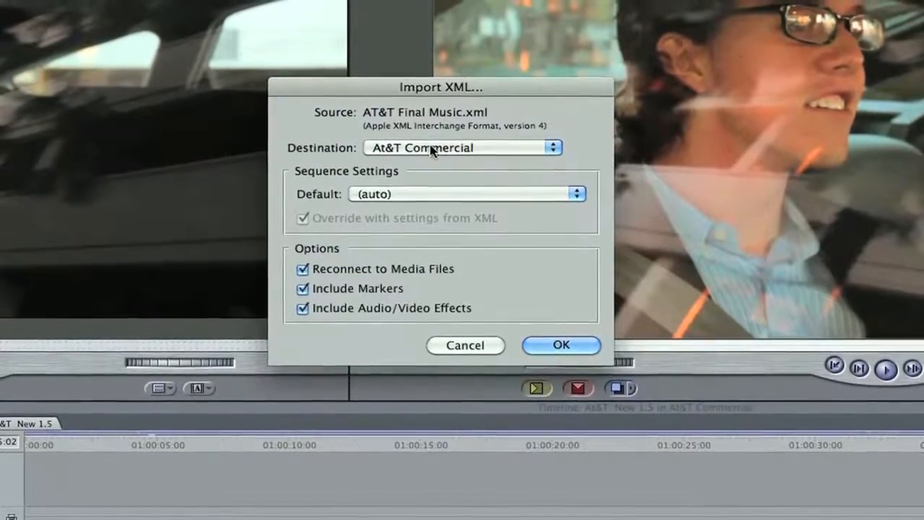
pyautogui.click(431, 149)
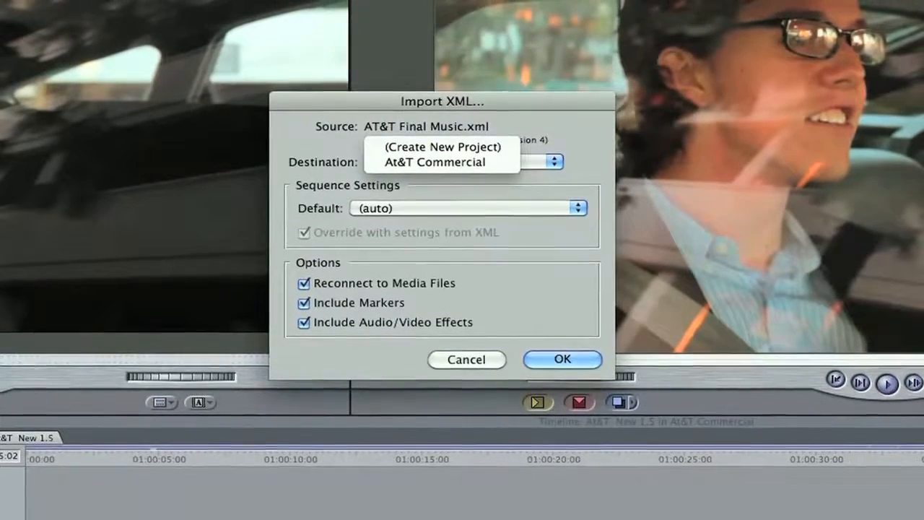
pyautogui.click(413, 163)
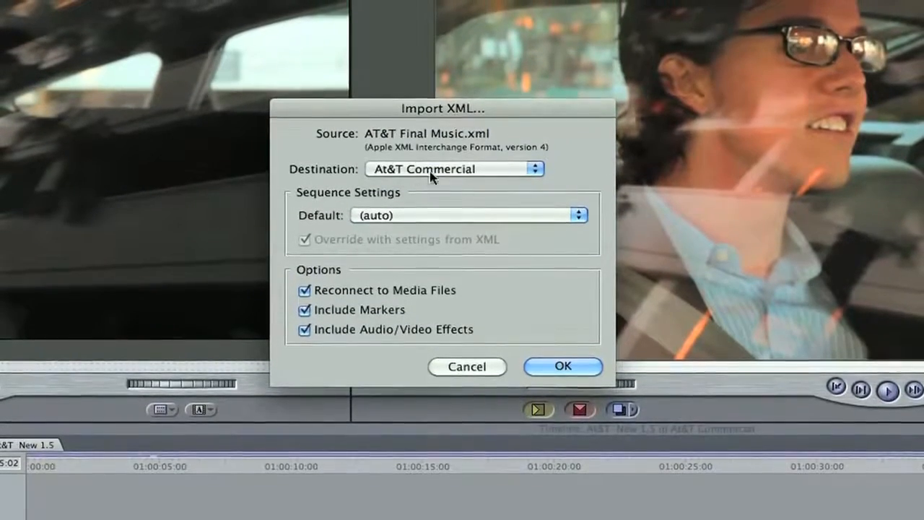
pyautogui.click(556, 367)
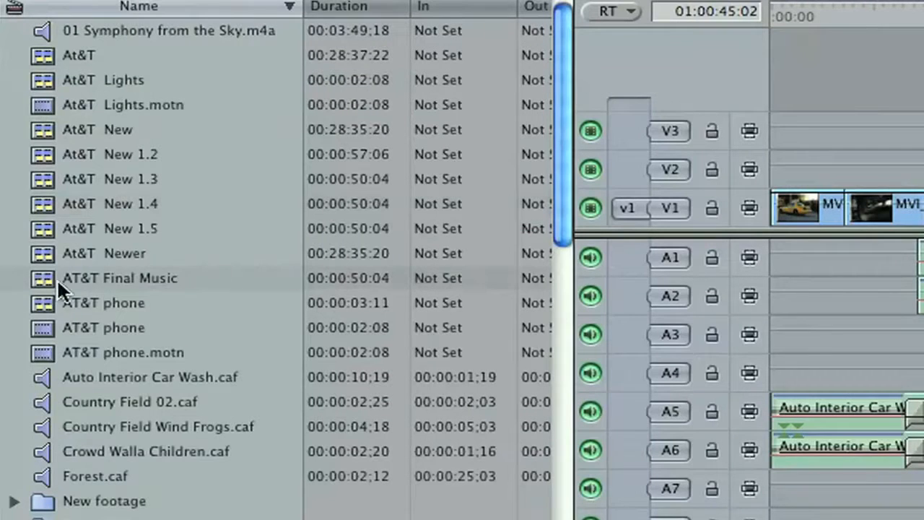
# - Open the imported AT&T Final Music sequence and place the playhead at 01:00:42:04 near its ending
pyautogui.click(125, 322)
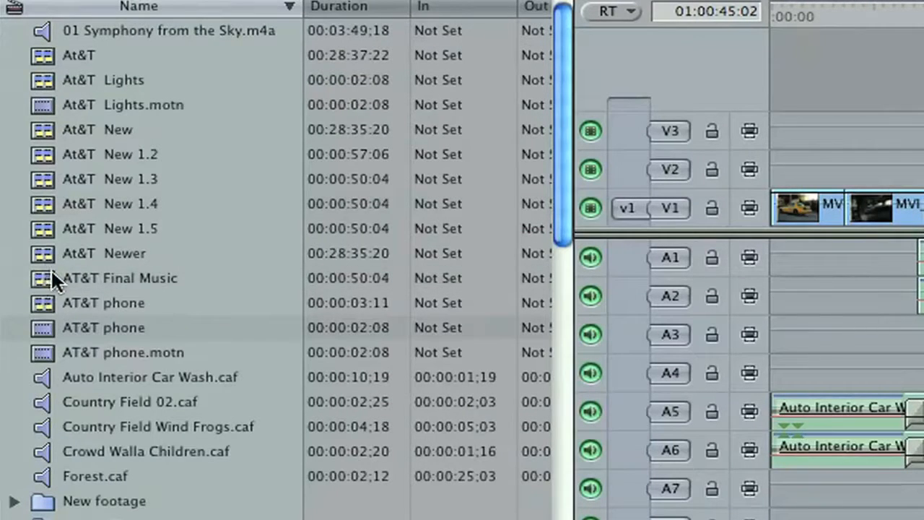
pyautogui.doubleClick(42, 277)
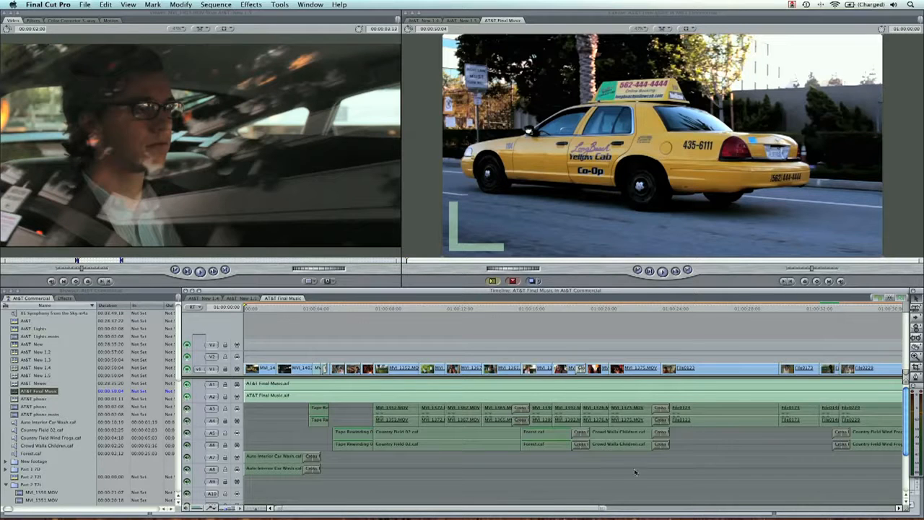
pyautogui.hotkey('shift', 'z')
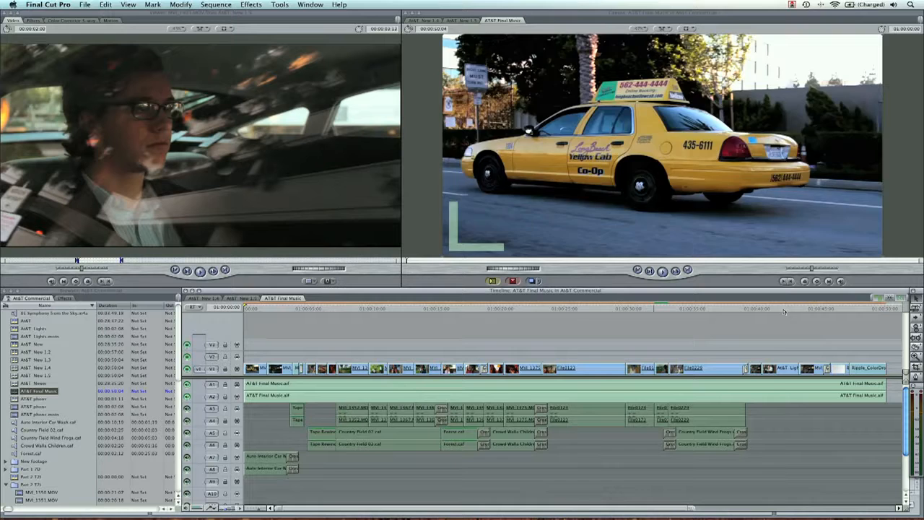
pyautogui.click(784, 309)
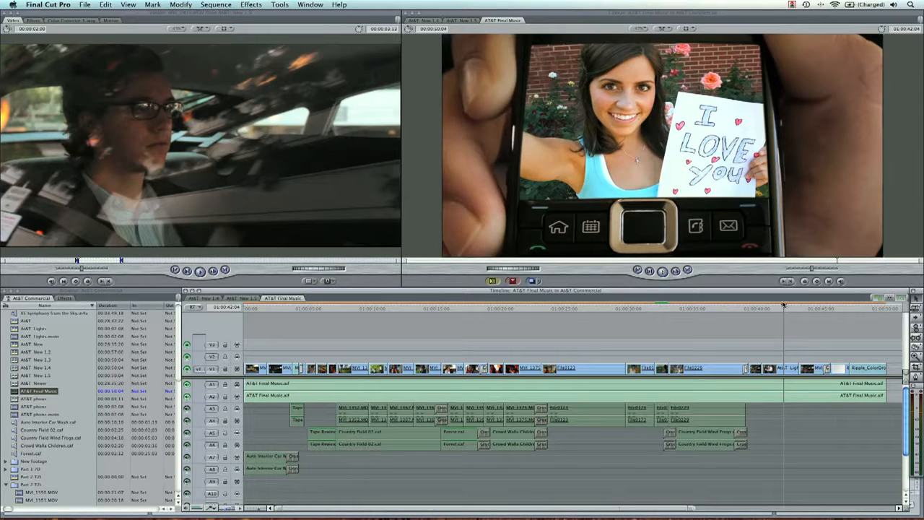